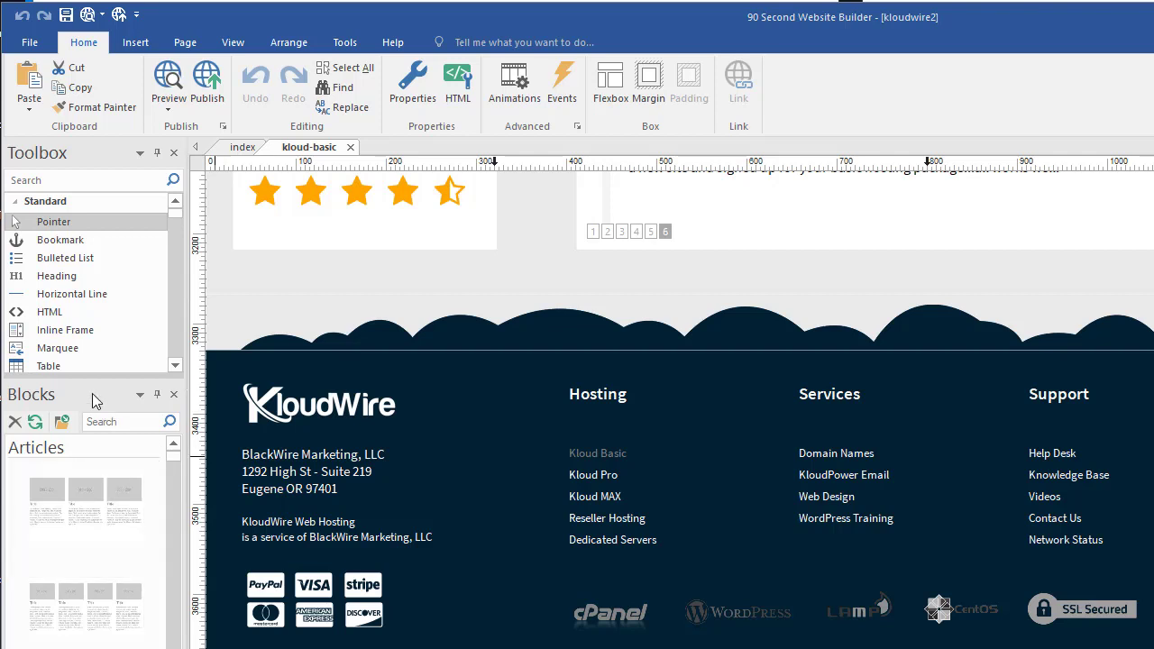
Step: Drag the Blocks panel off the left dock so it floats over the kloud-basic page canvas
left_click_drag(76, 390, 615, 155)
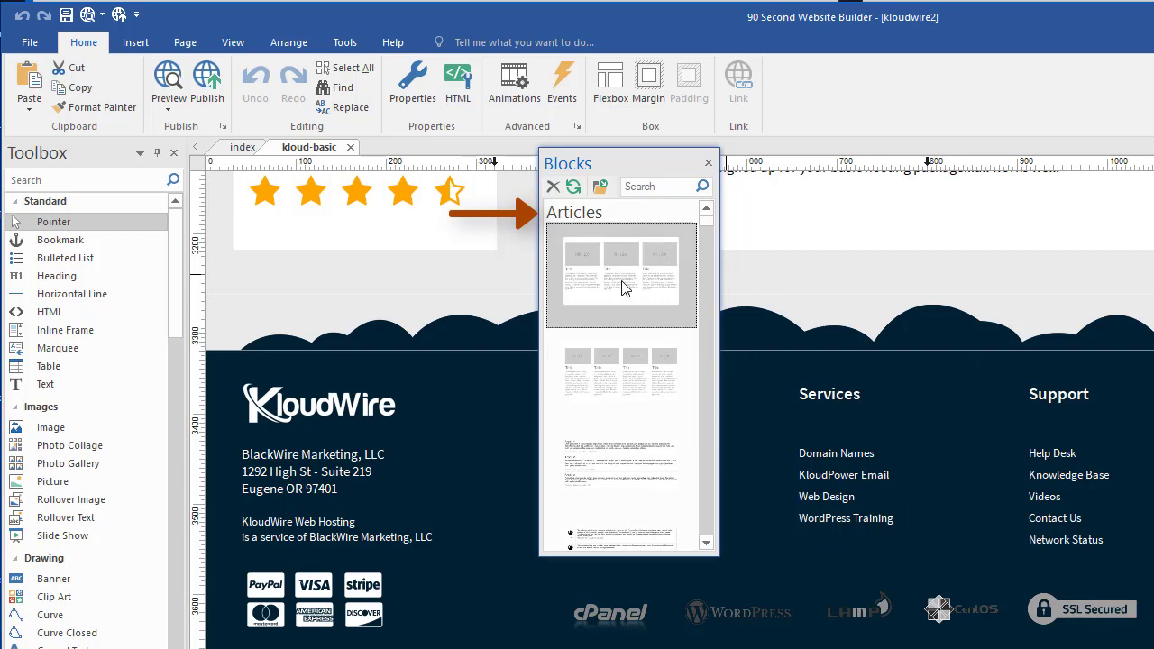
left_click(706, 543)
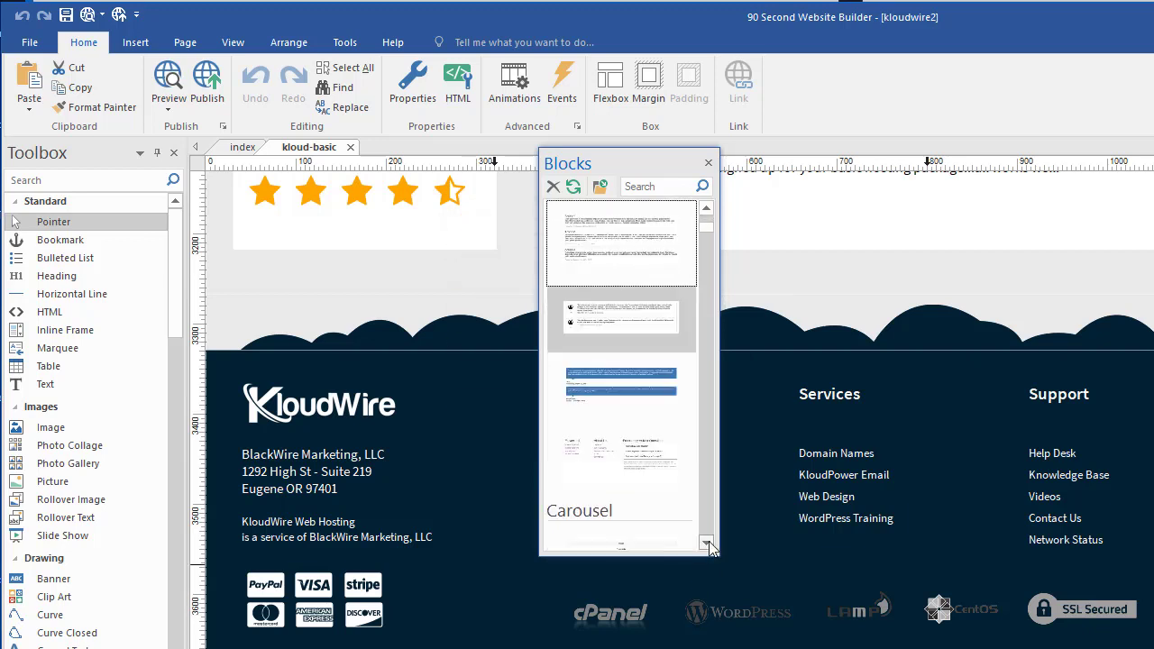
left_click(706, 543)
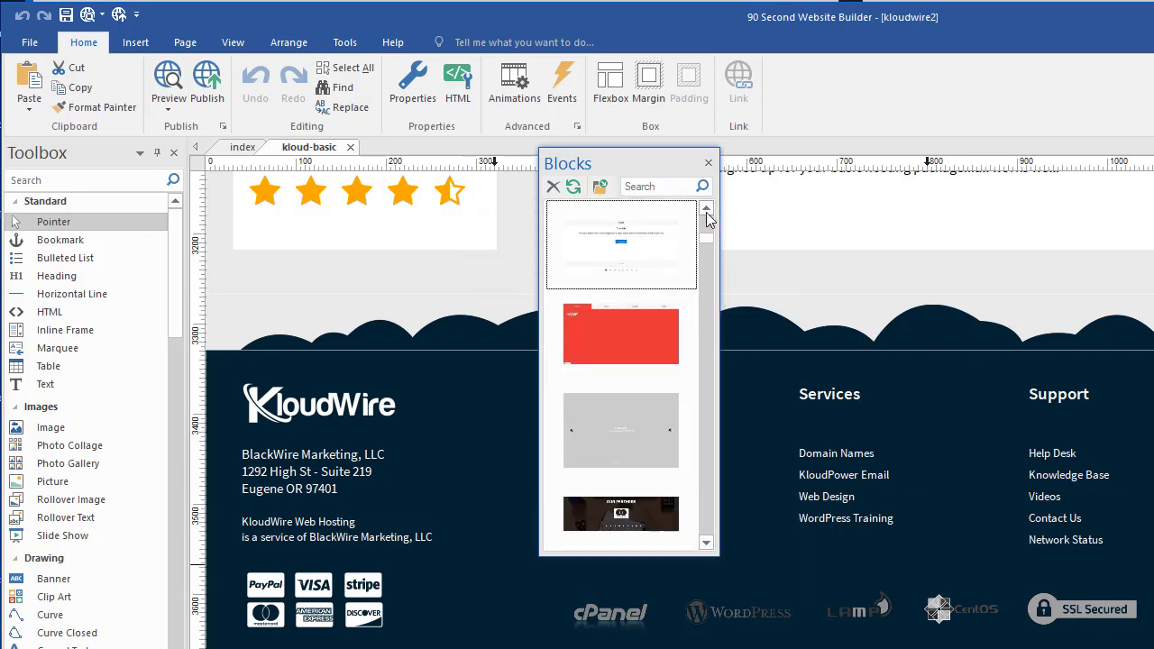
left_click(706, 211)
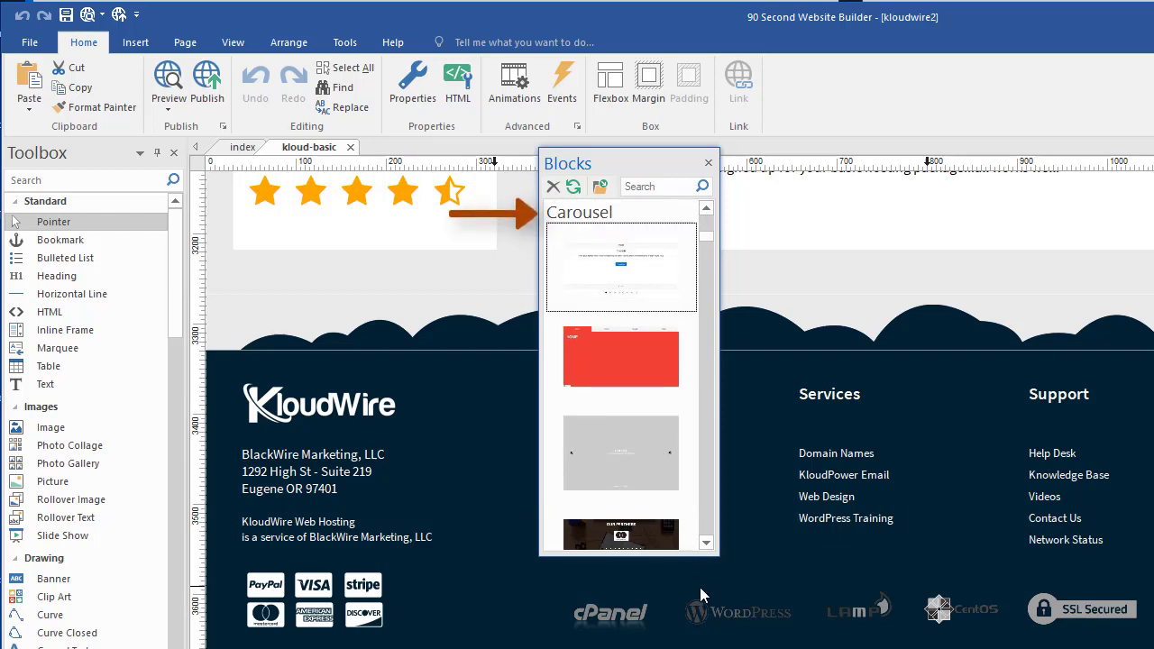
left_click(706, 542)
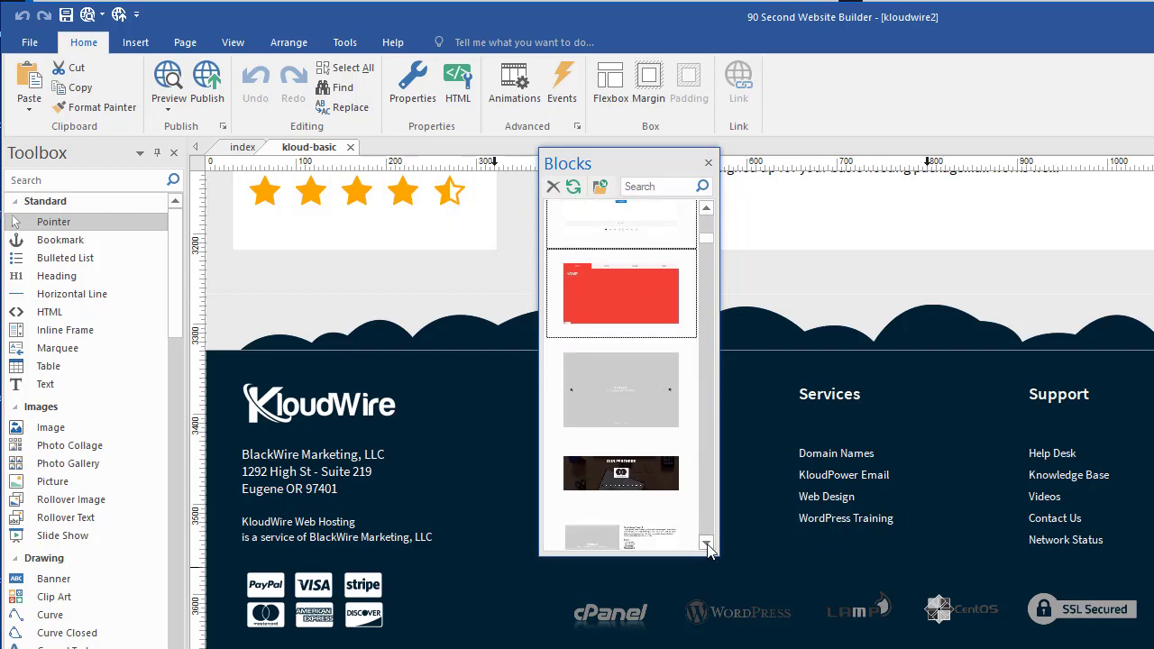
left_click(706, 544)
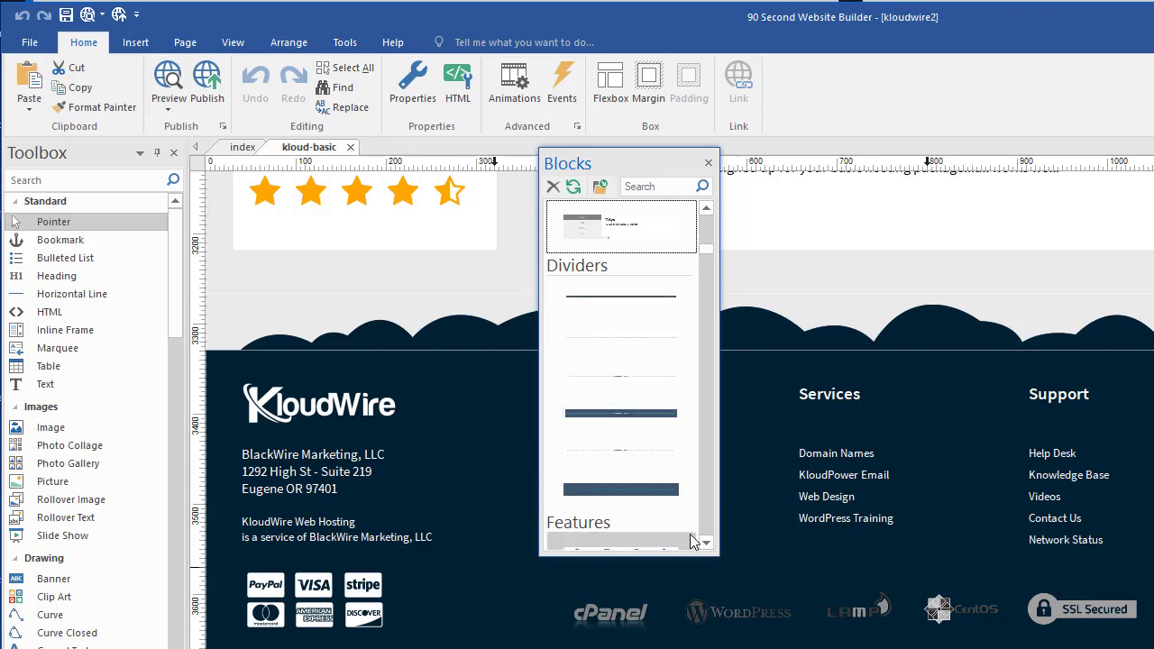
left_click(707, 544)
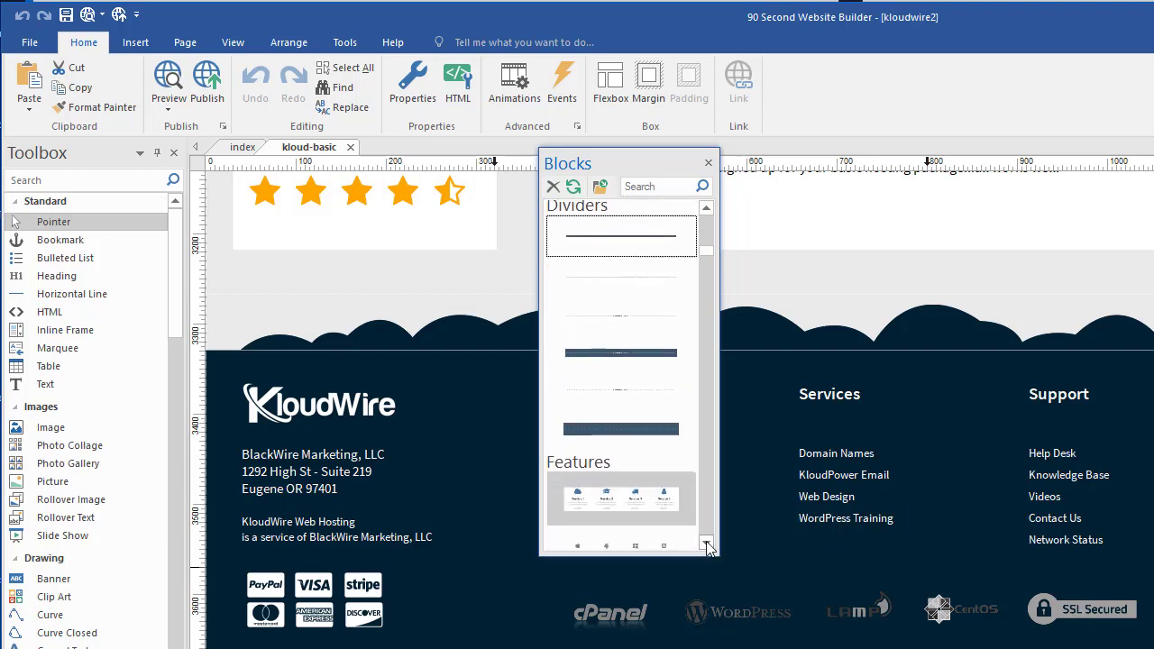
left_click(707, 545)
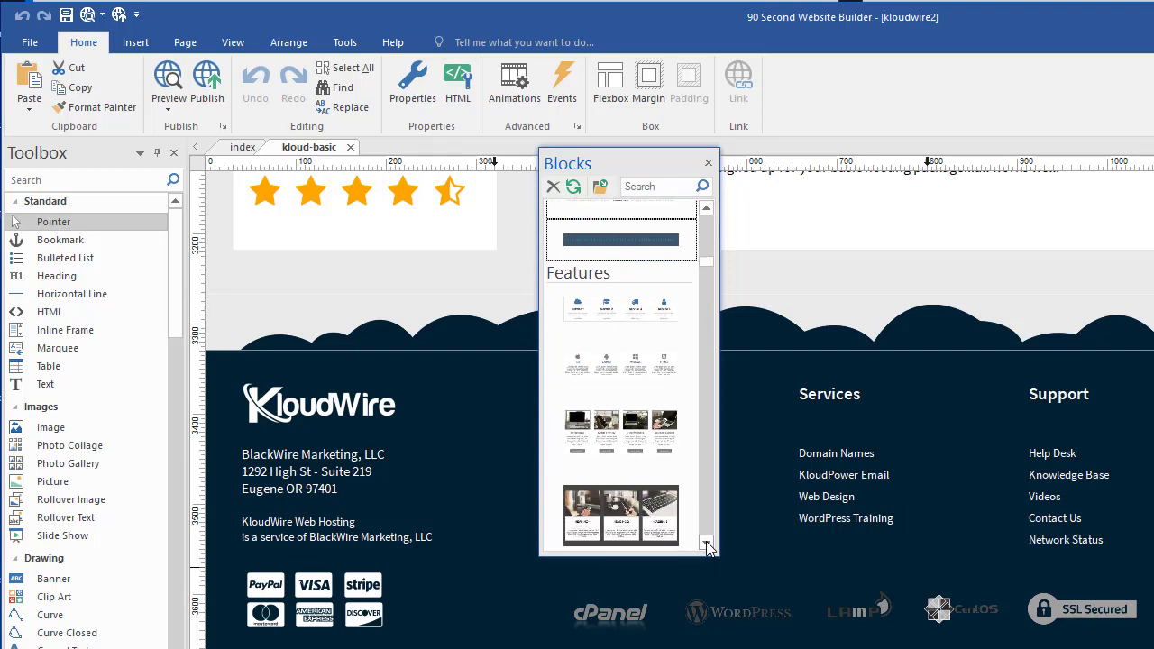
left_click(707, 544)
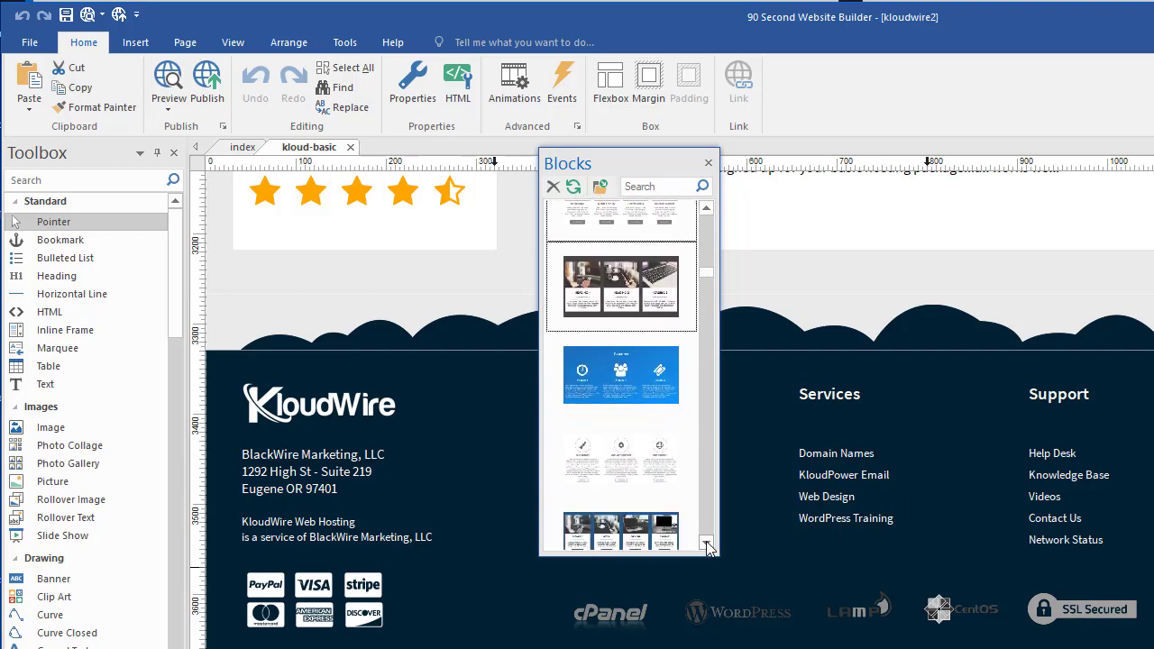
left_click(706, 544)
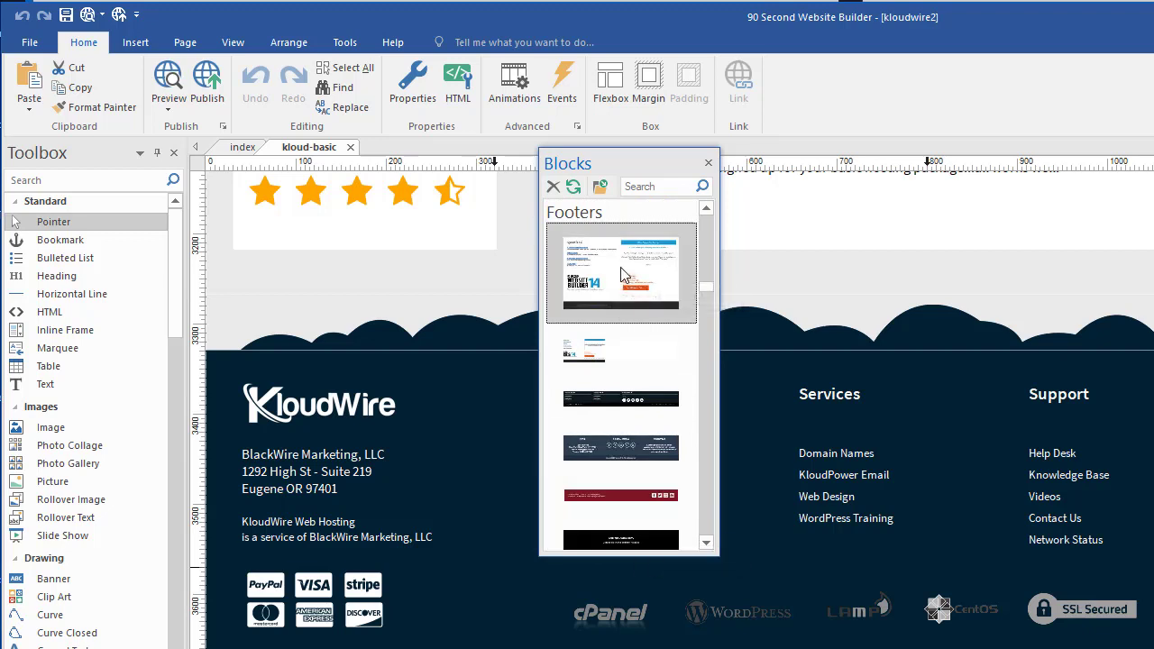
left_click(707, 544)
left_click(706, 544)
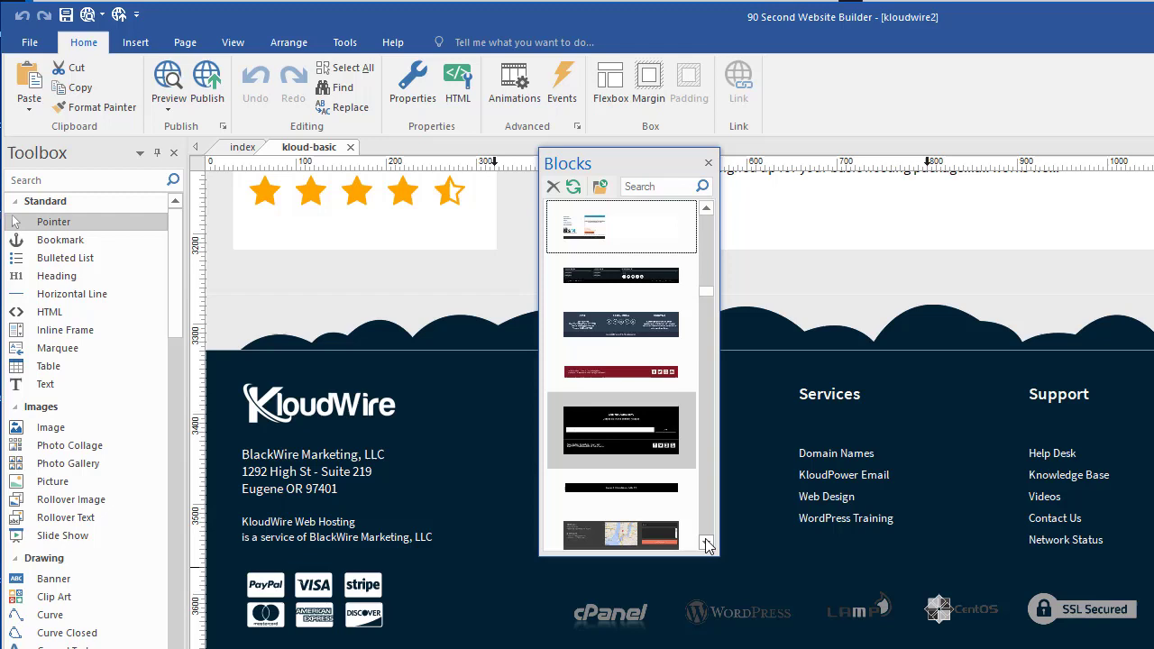
left_click(707, 545)
left_click(707, 545)
left_click(707, 544)
left_click(707, 545)
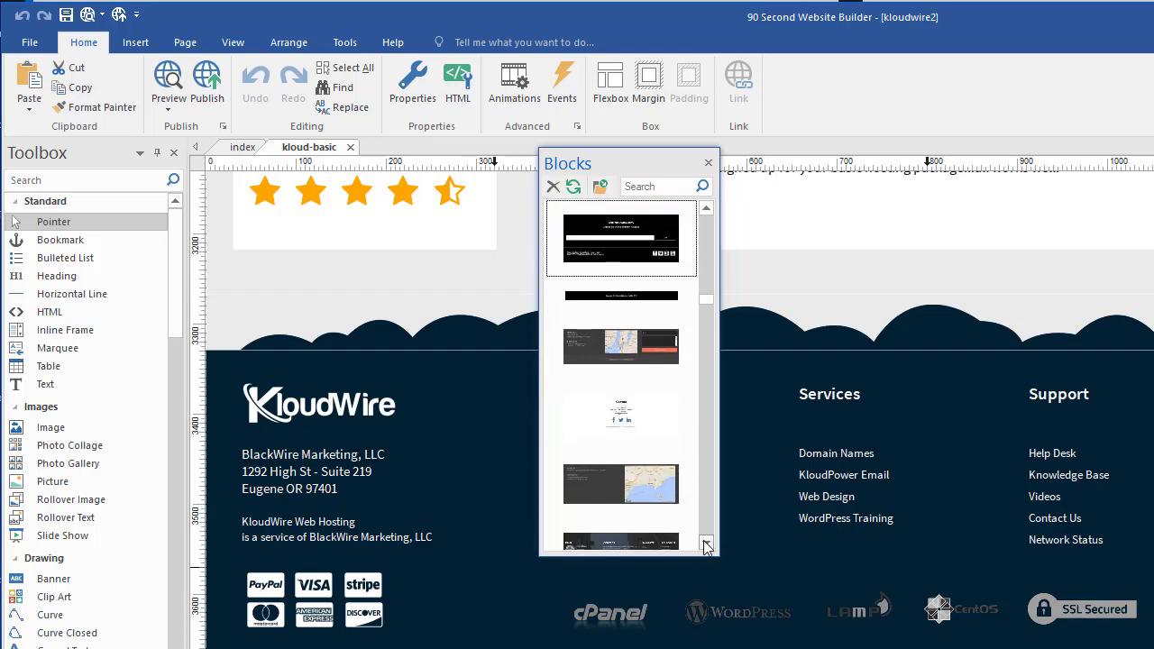
left_click(707, 545)
left_click(706, 544)
left_click(707, 544)
left_click(707, 544)
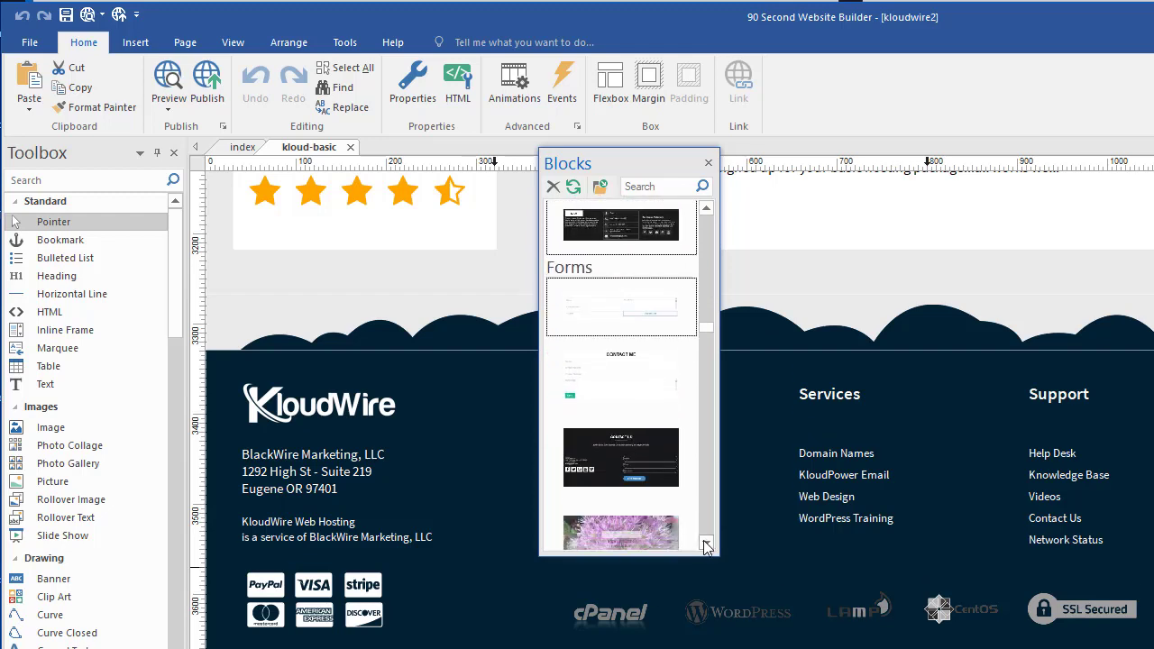
left_click(707, 544)
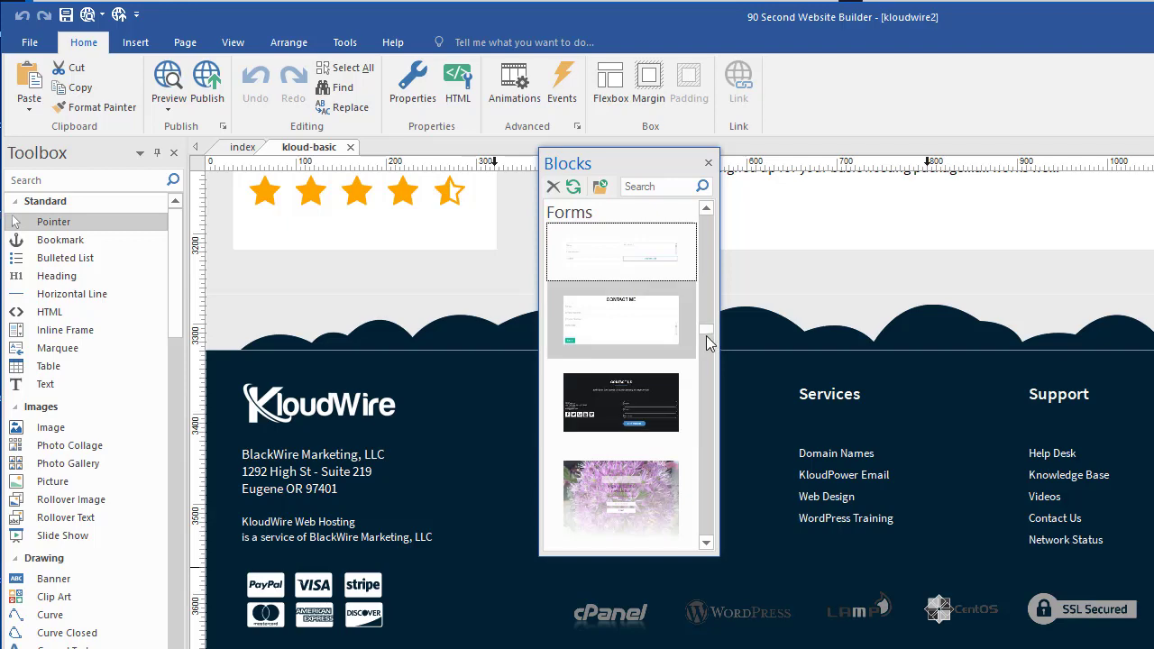
left_click_drag(706, 333, 694, 225)
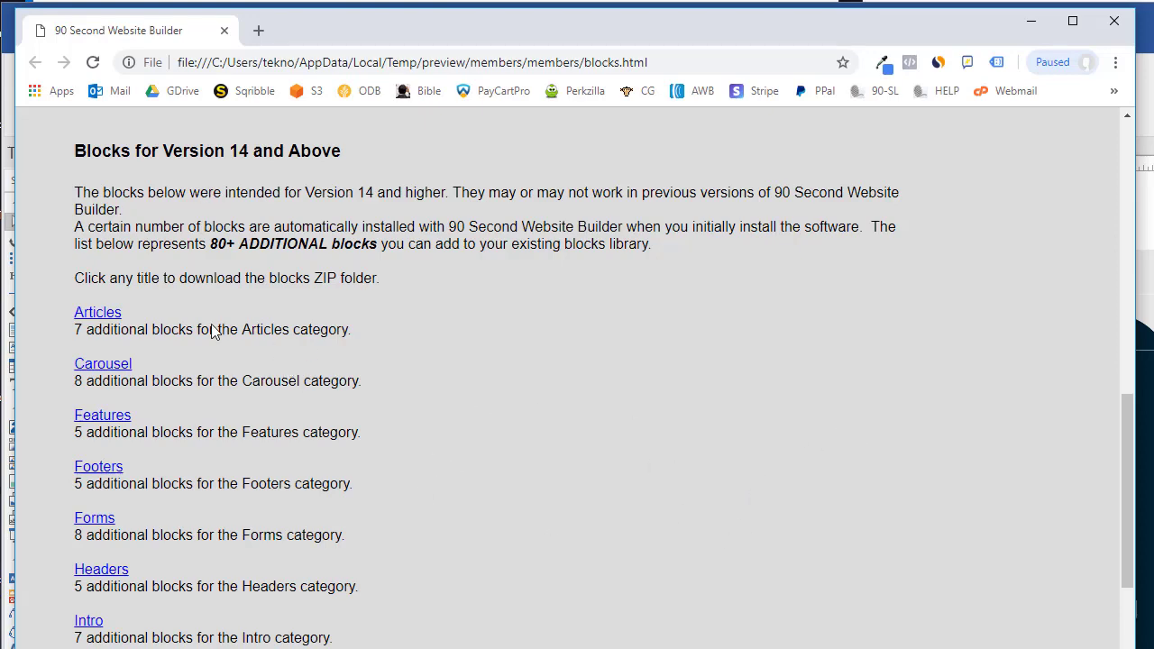
Step: Scroll through the blocks.html list of downloadable category block ZIPs for Version 14 and above
scroll(496, 417, "down", 1)
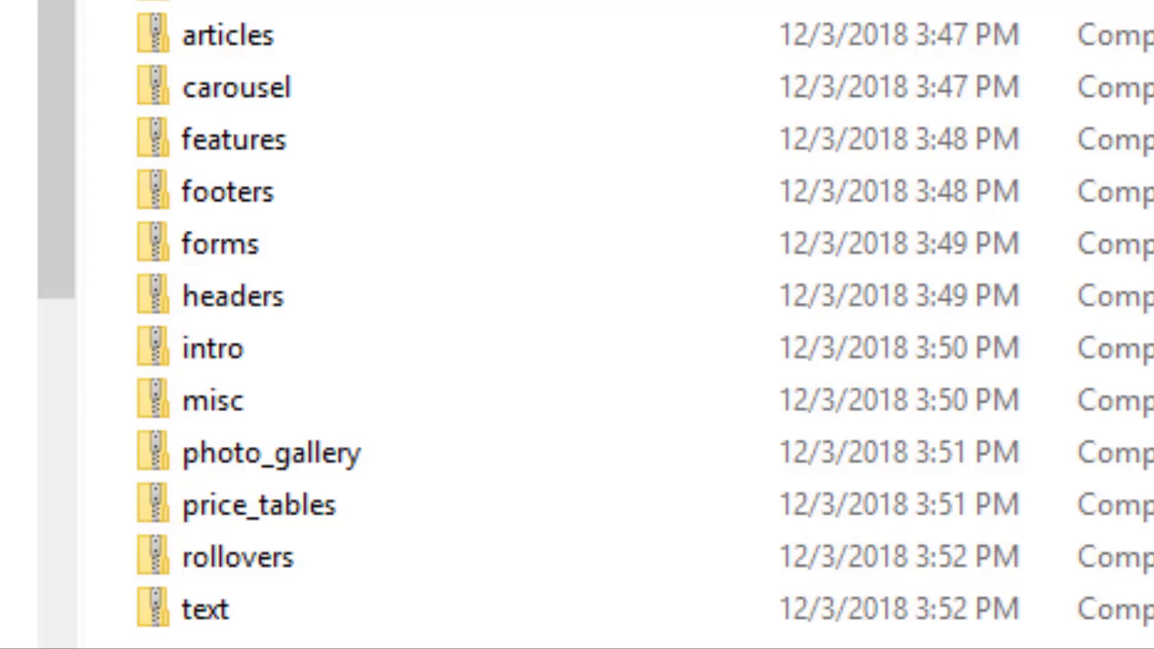
Step: Check the articles zip's Extract All option, then dismiss the menu without extracting
right_click(166, 36)
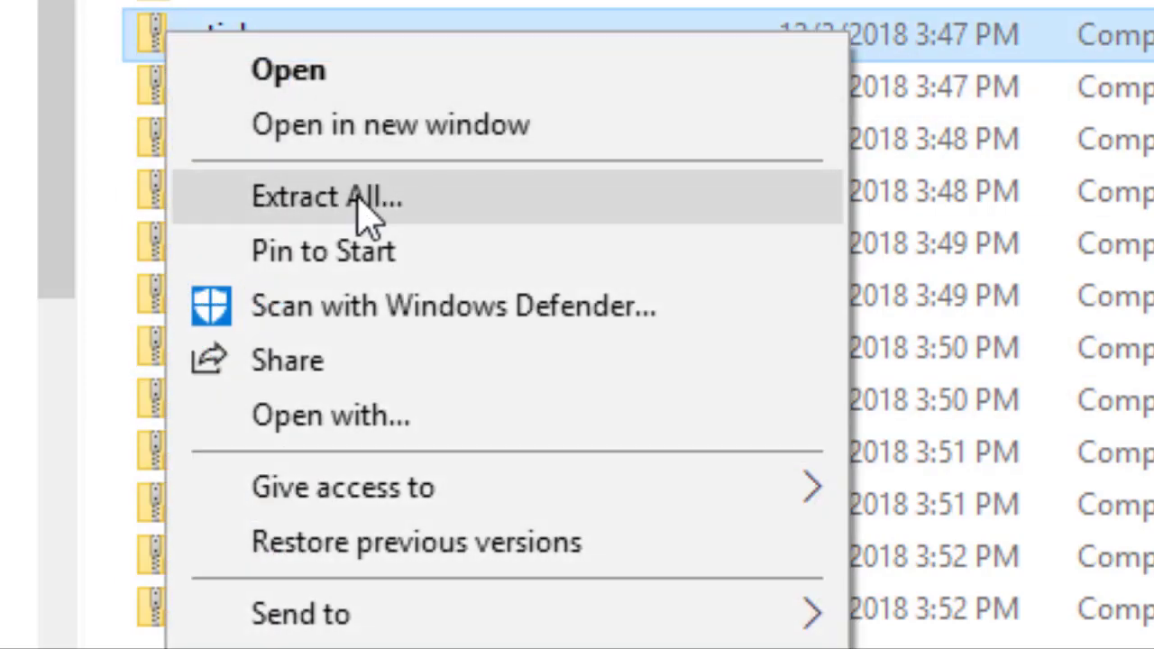
key("Escape")
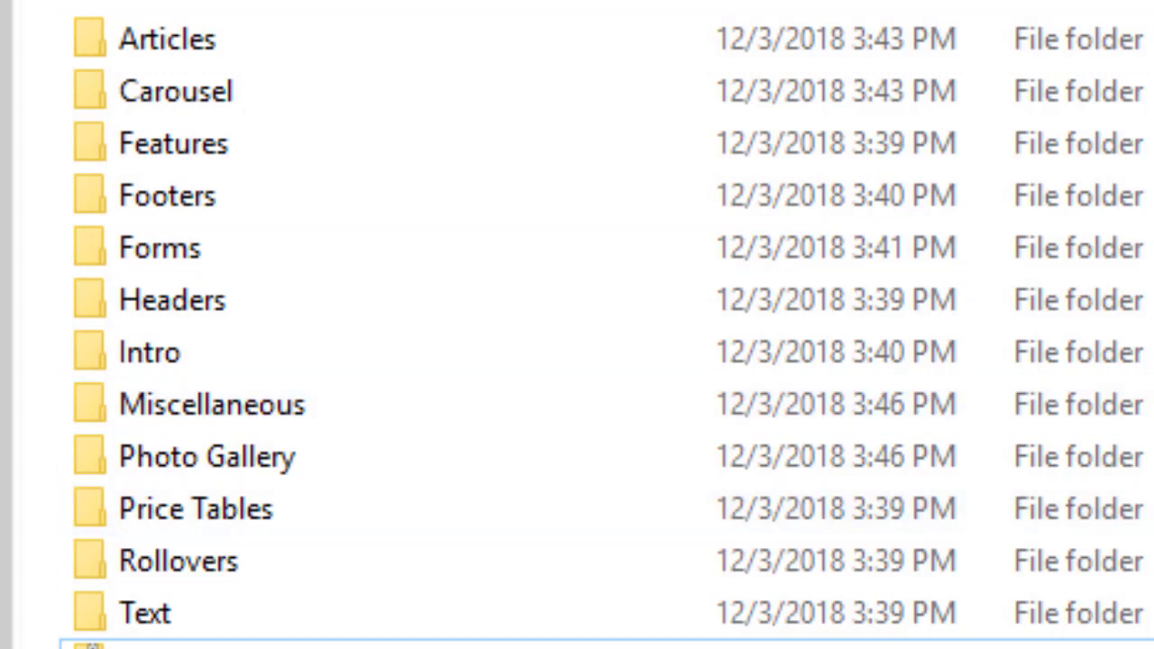
Step: Open the extracted Articles folder to view its JPG and WBL block pairs
left_click(103, 59)
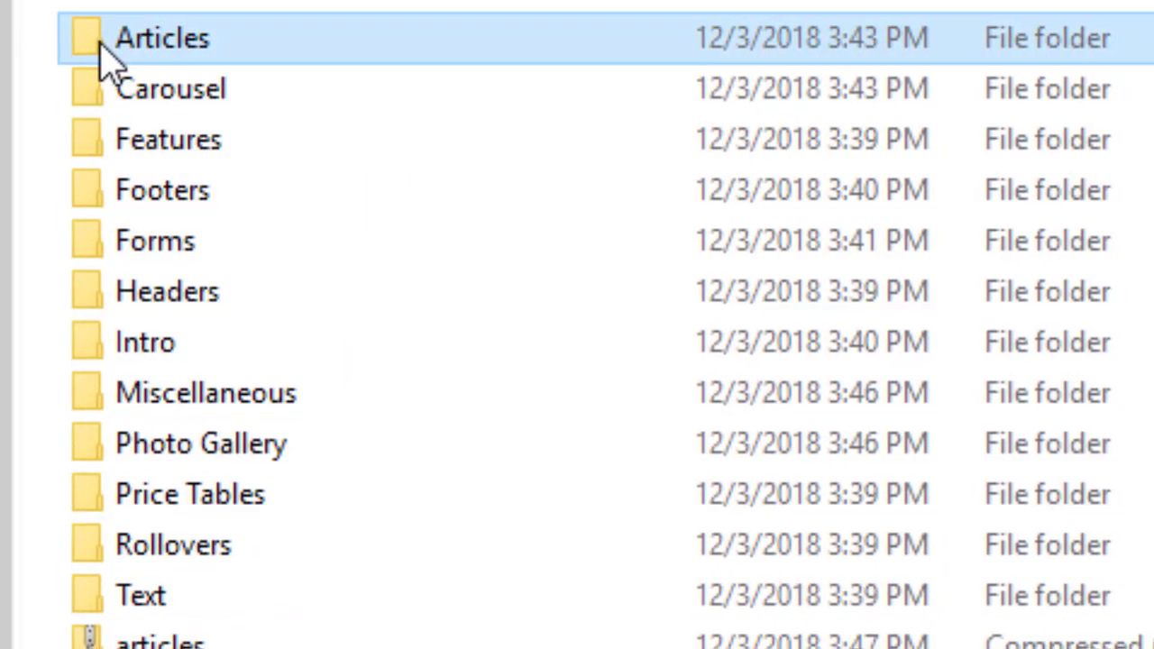
double_click(104, 60)
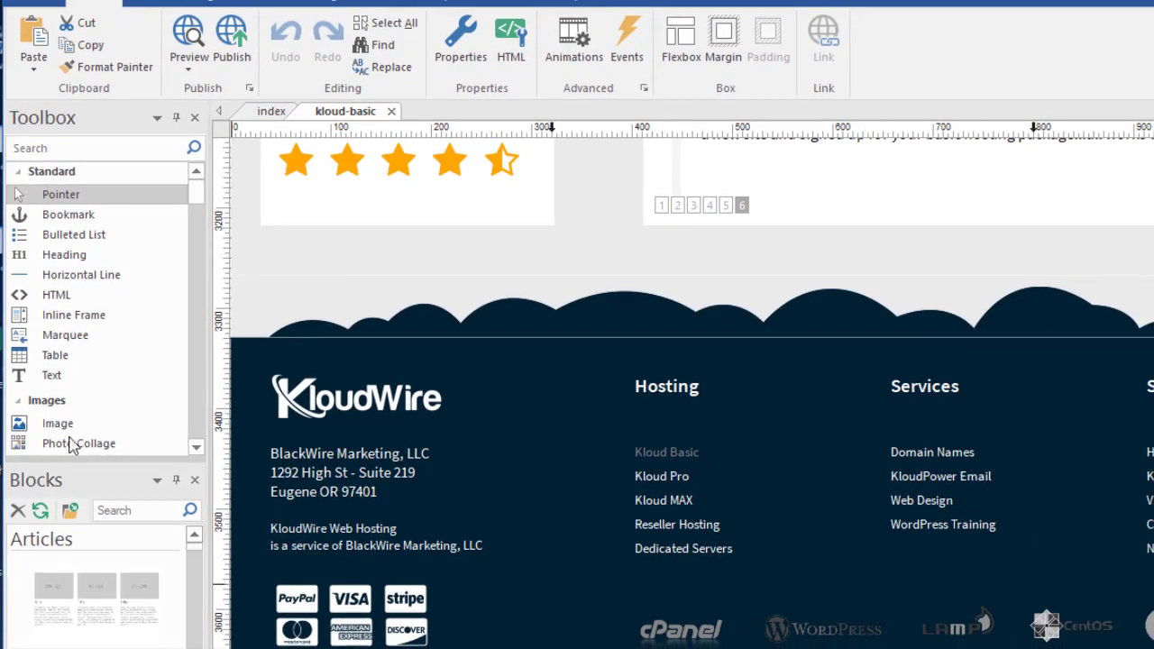
Step: Float the block library, scroll through its blocks, and dock it at the lower left
left_click_drag(77, 479, 666, 121)
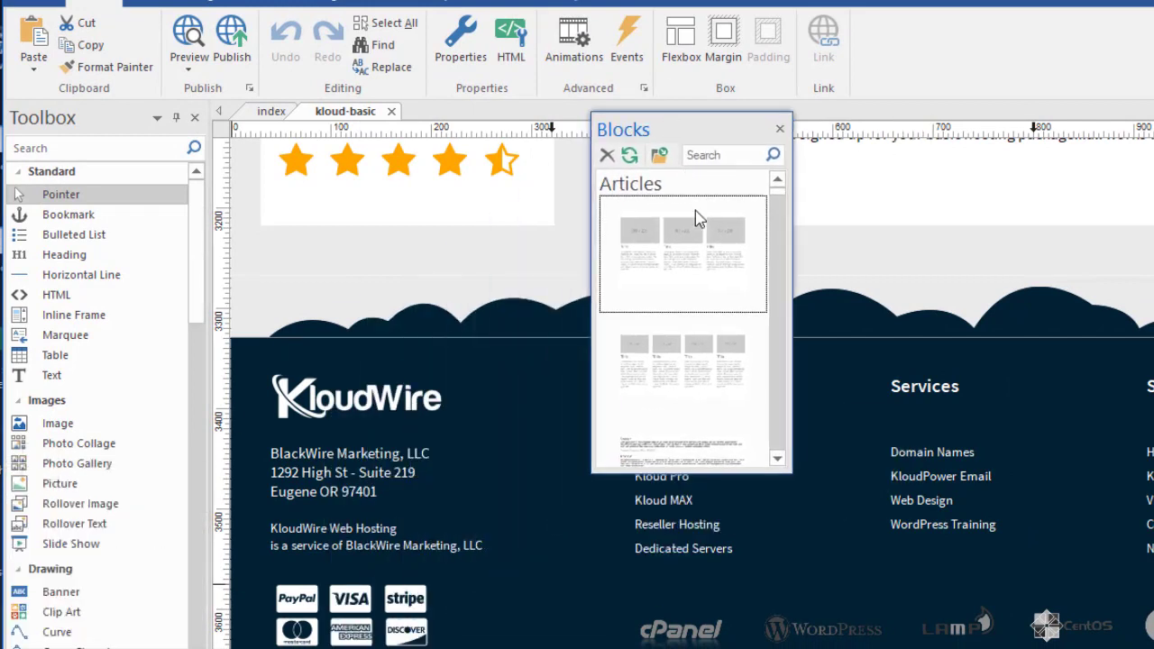
scroll(706, 273, "down", 3)
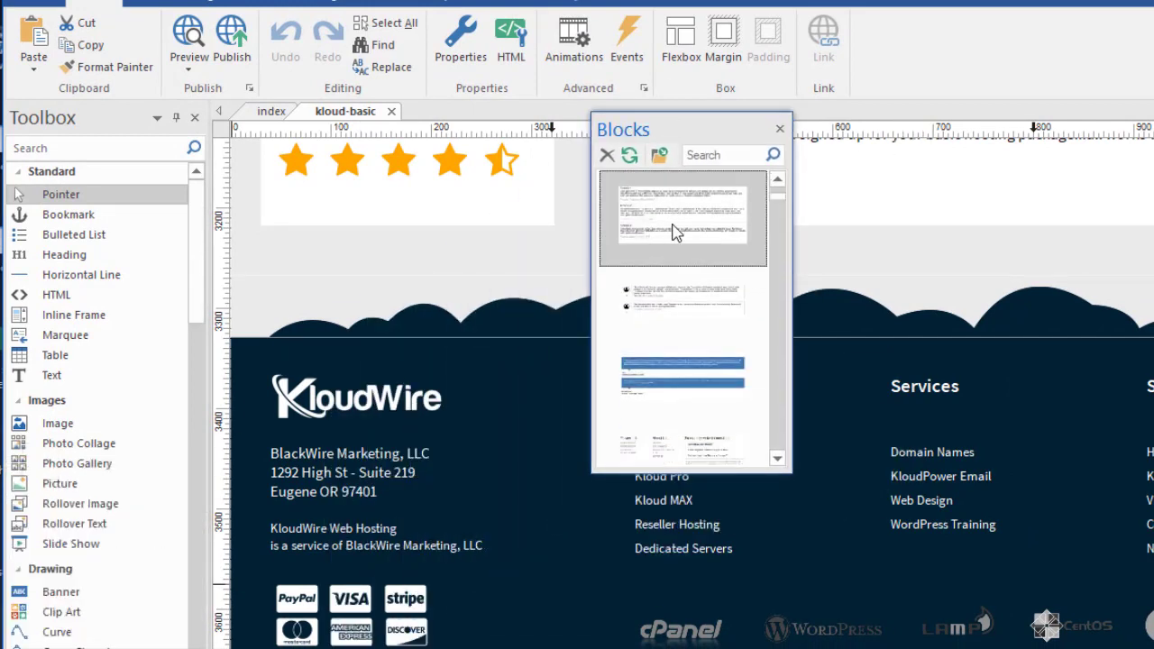
scroll(695, 270, "down", 5)
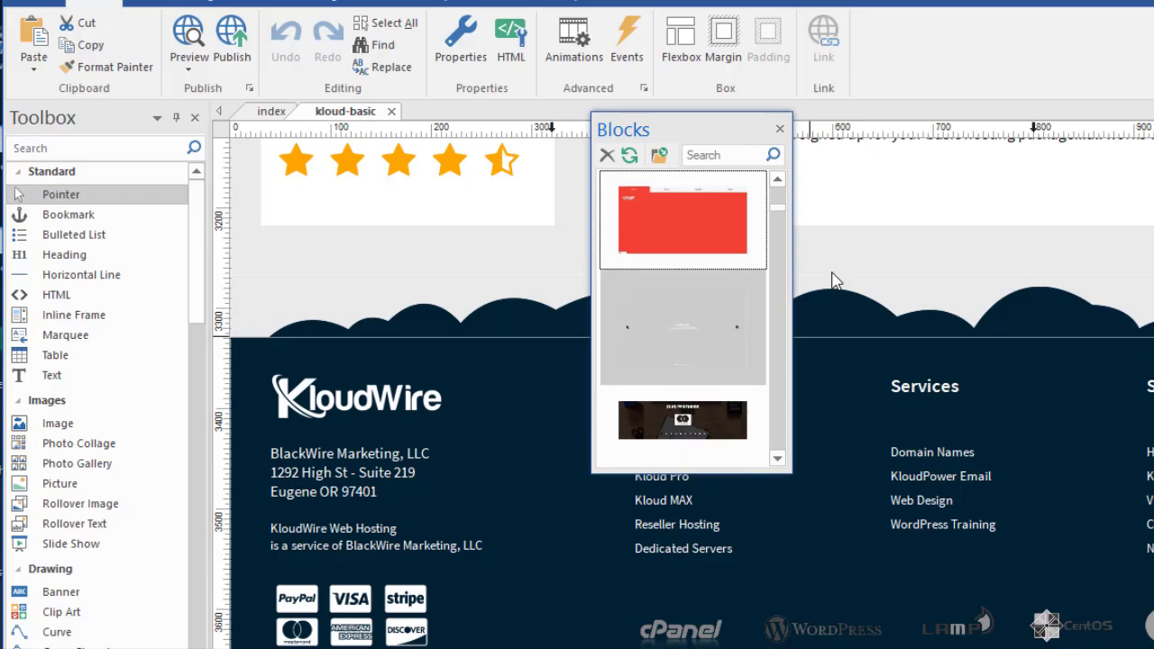
left_click_drag(672, 129, 114, 543)
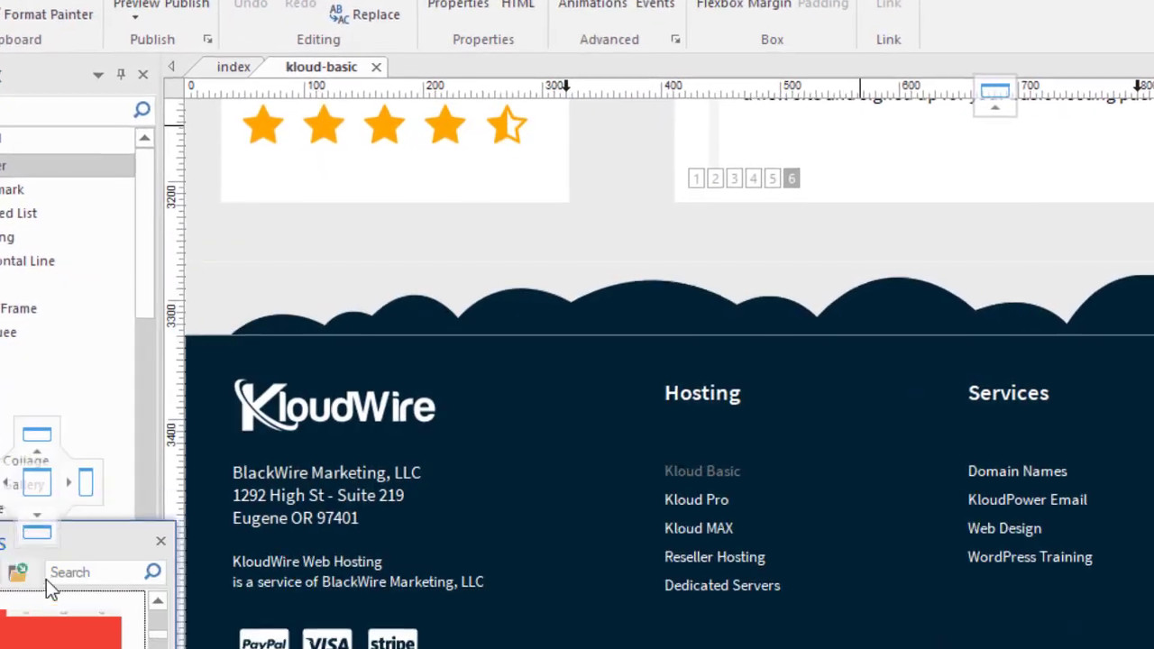
left_click_drag(46, 579, 34, 534)
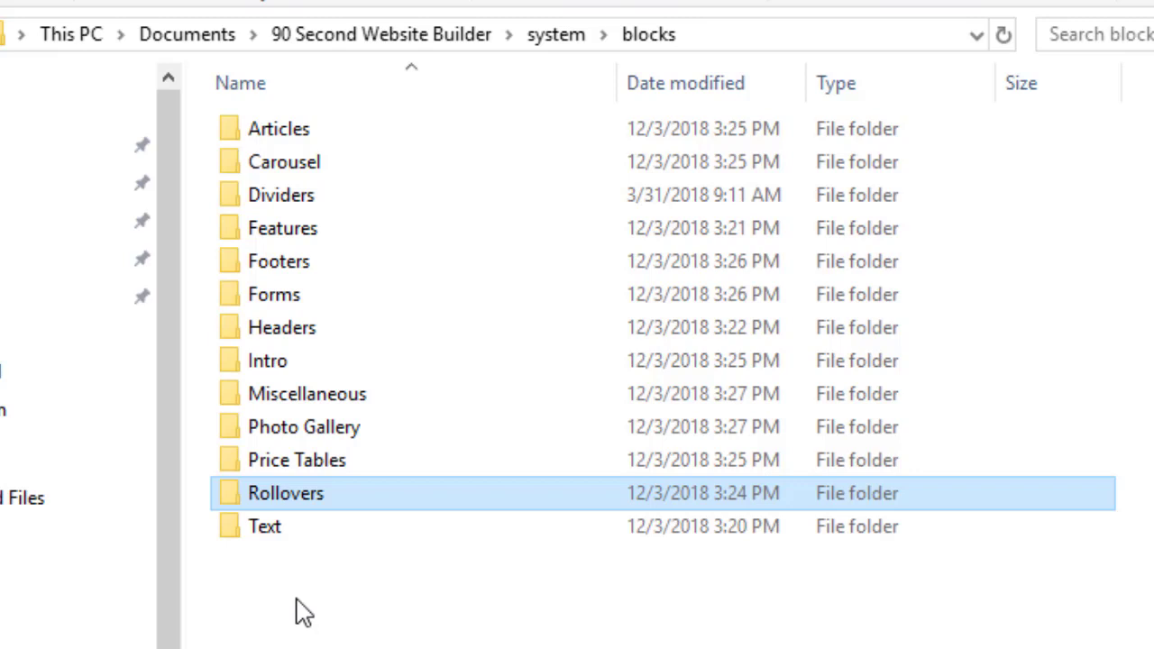
Step: Show the downloaded and builder's Photo Gallery folders side by side
double_click(252, 144)
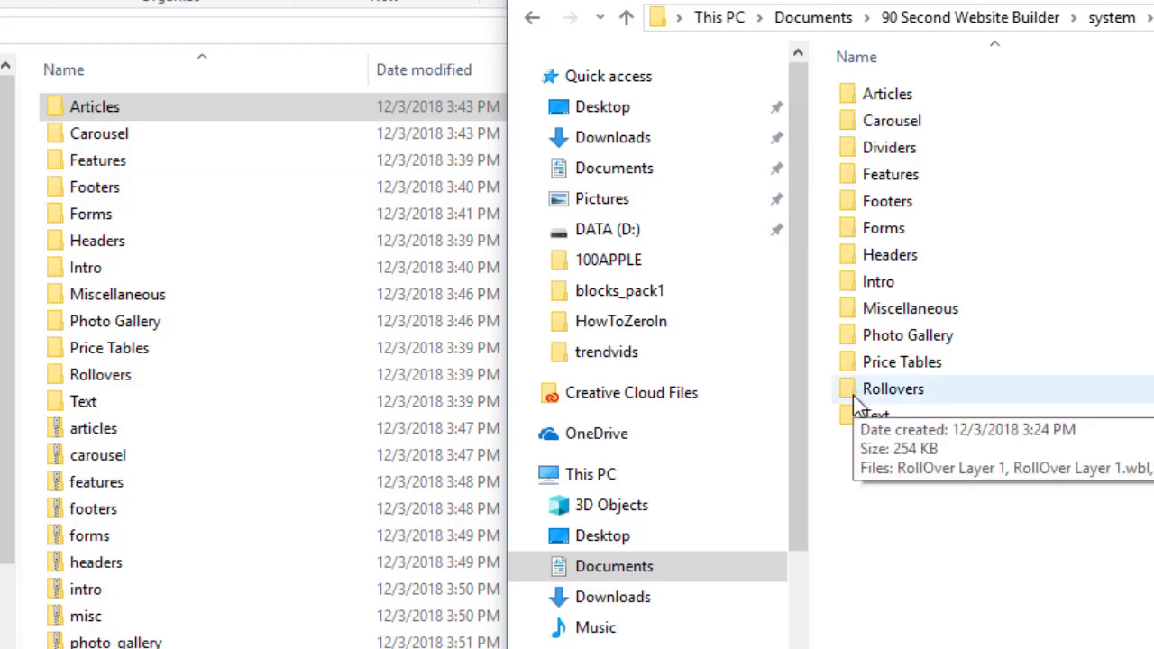
double_click(853, 336)
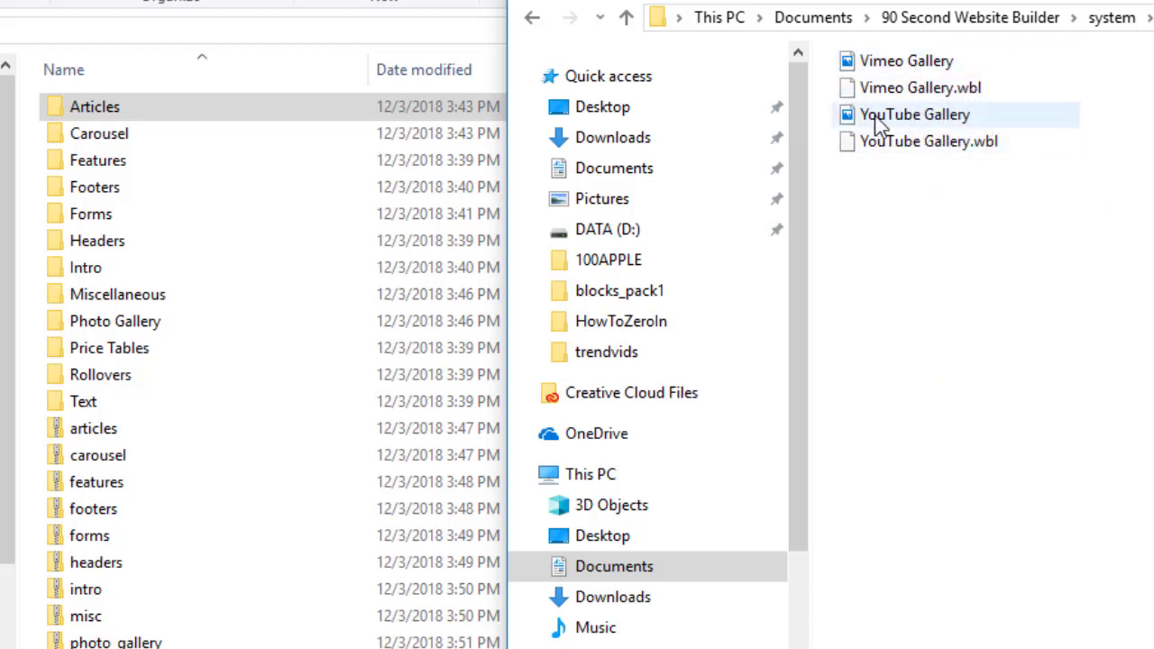
double_click(59, 328)
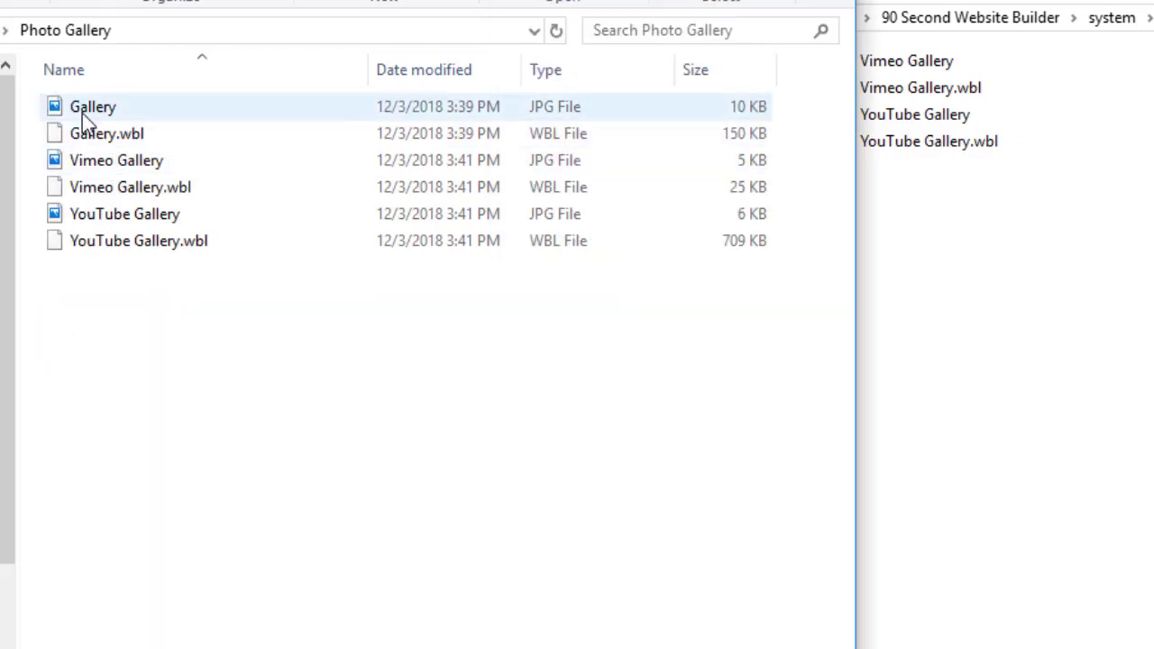
left_click(98, 246)
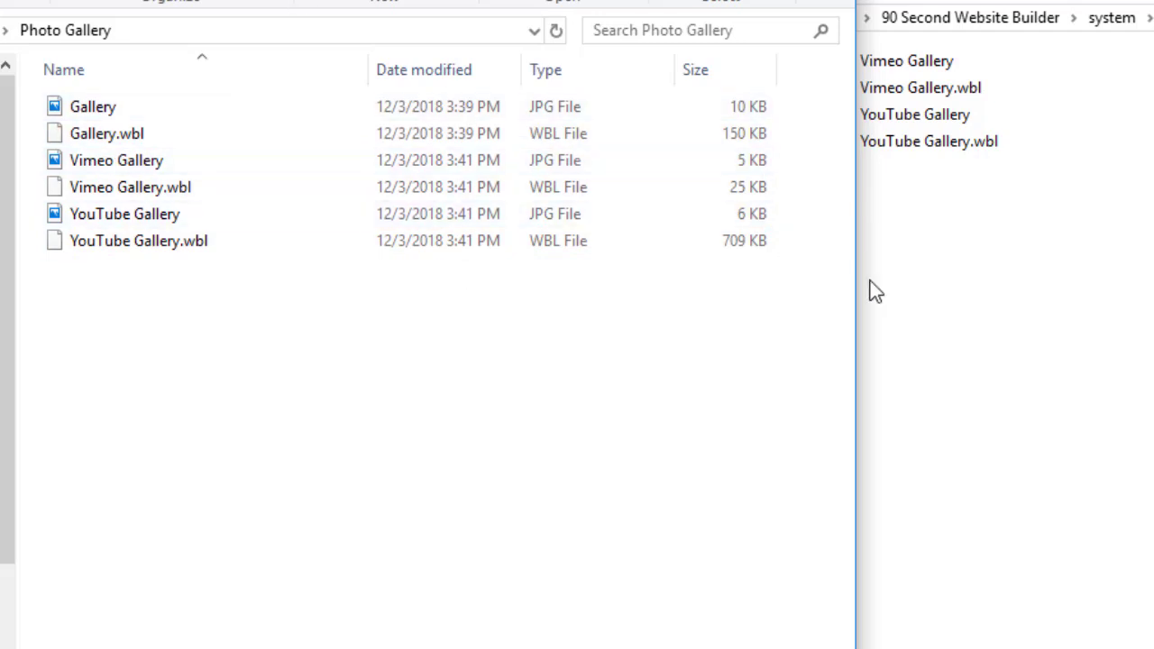
left_click_drag(861, 289, 756, 285)
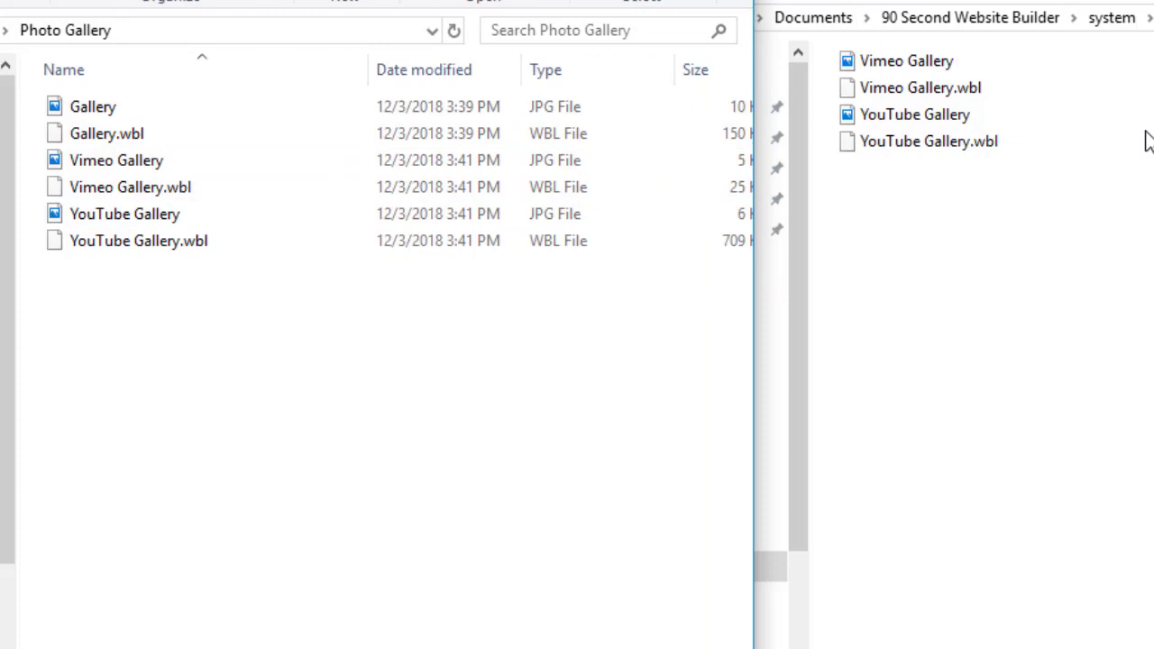
Step: Move Gallery and Gallery.wbl into the builder's Photo Gallery folder, then return to blocks_pack1
left_click(56, 107)
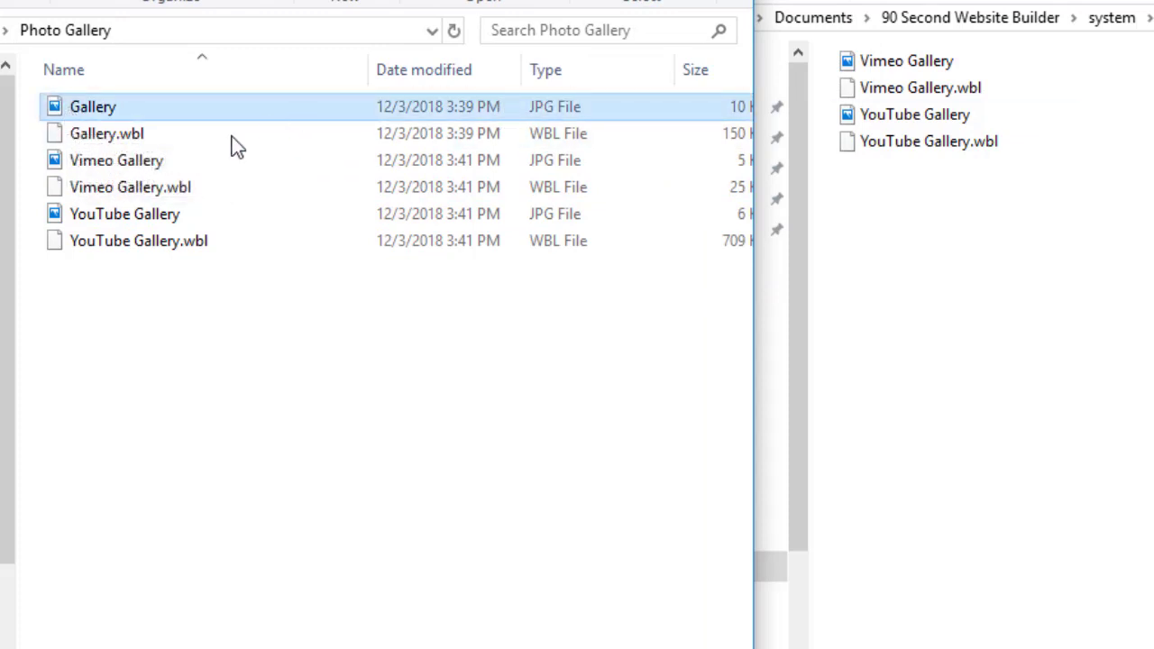
left_click(88, 135, "ctrl")
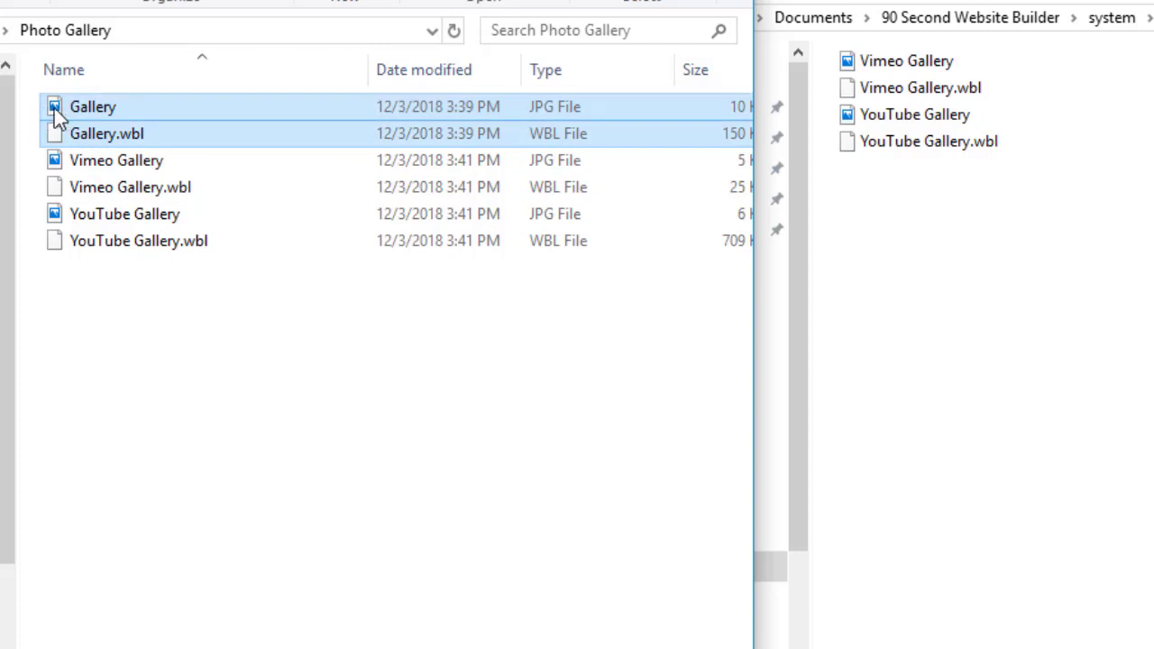
left_click_drag(54, 115, 953, 302)
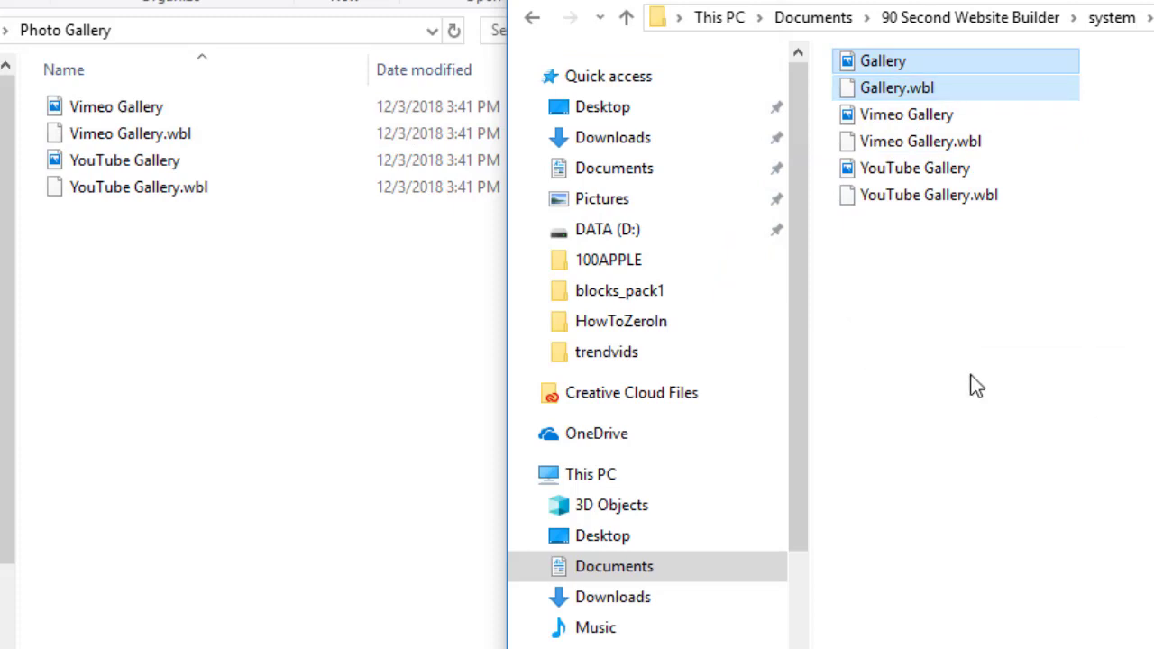
key("super+Right")
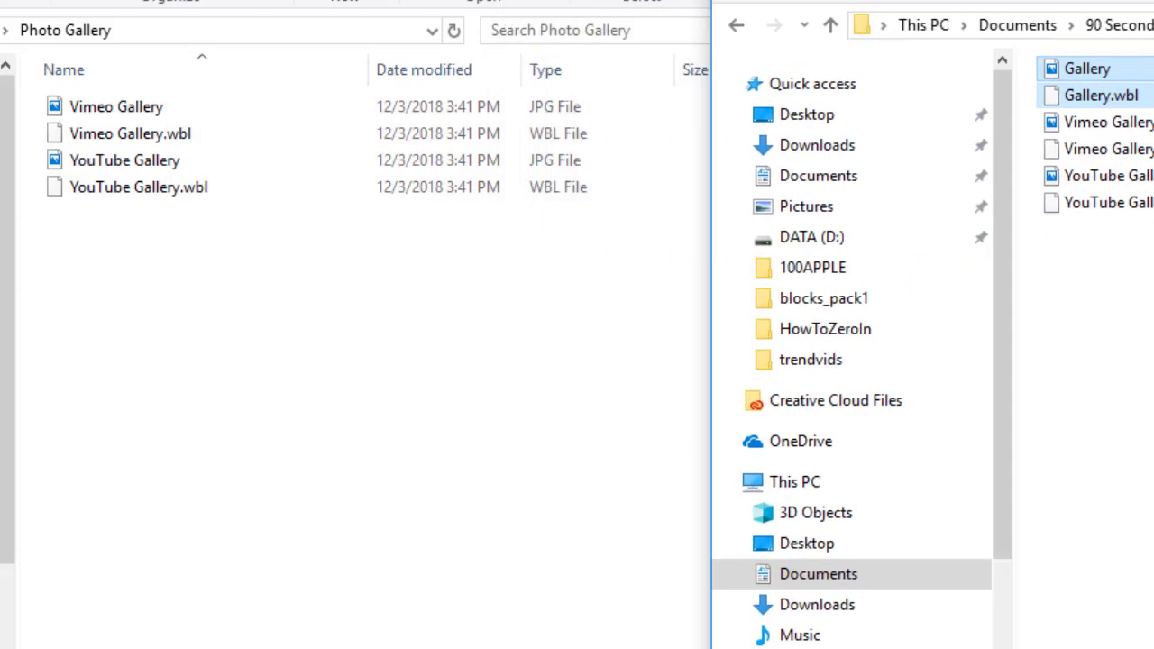
key("alt+Up")
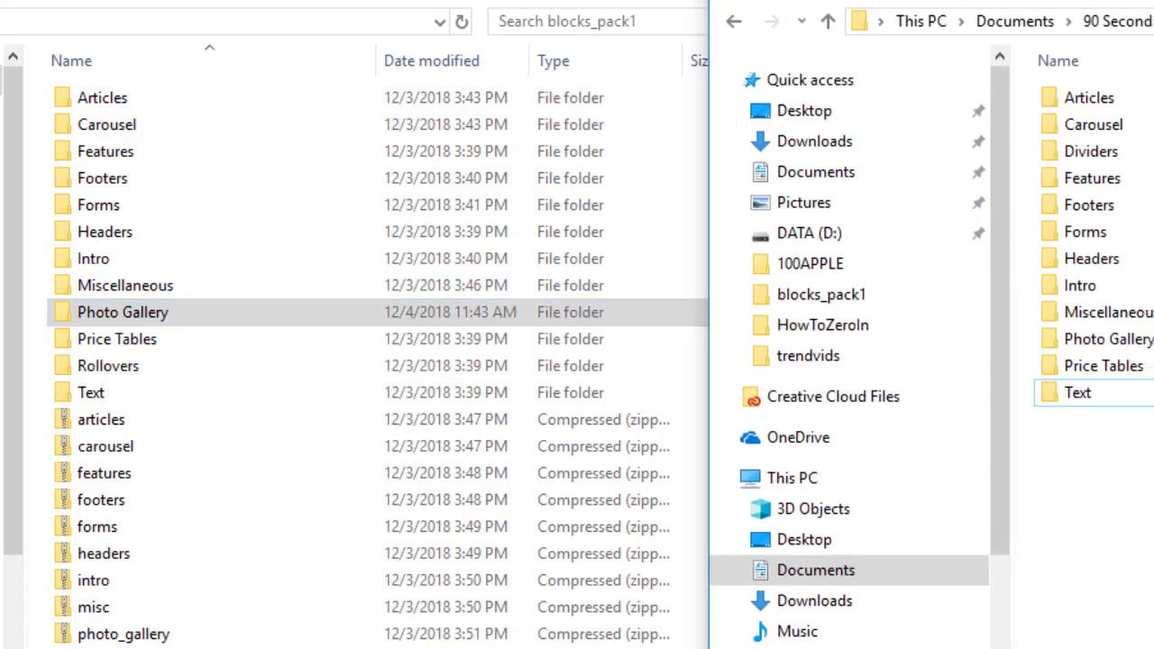
Step: Move the Rollovers folder into the builder's blocks folder and confirm its RollOver Layer files
double_click(64, 365)
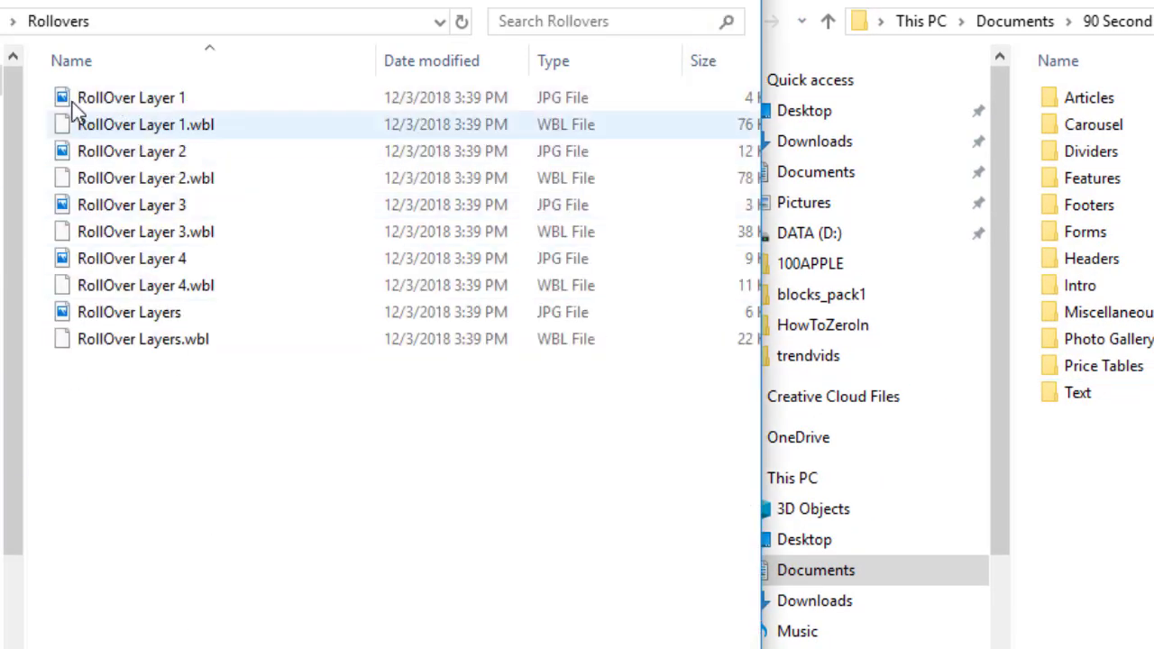
key("alt+Up")
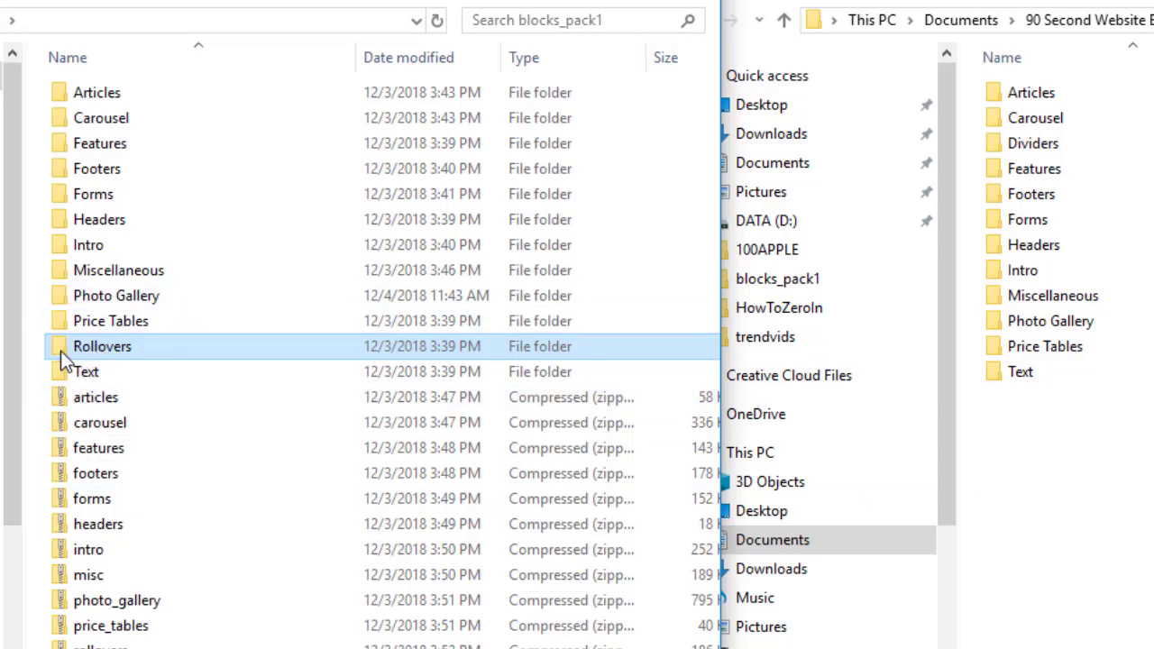
left_click_drag(65, 358, 1043, 488)
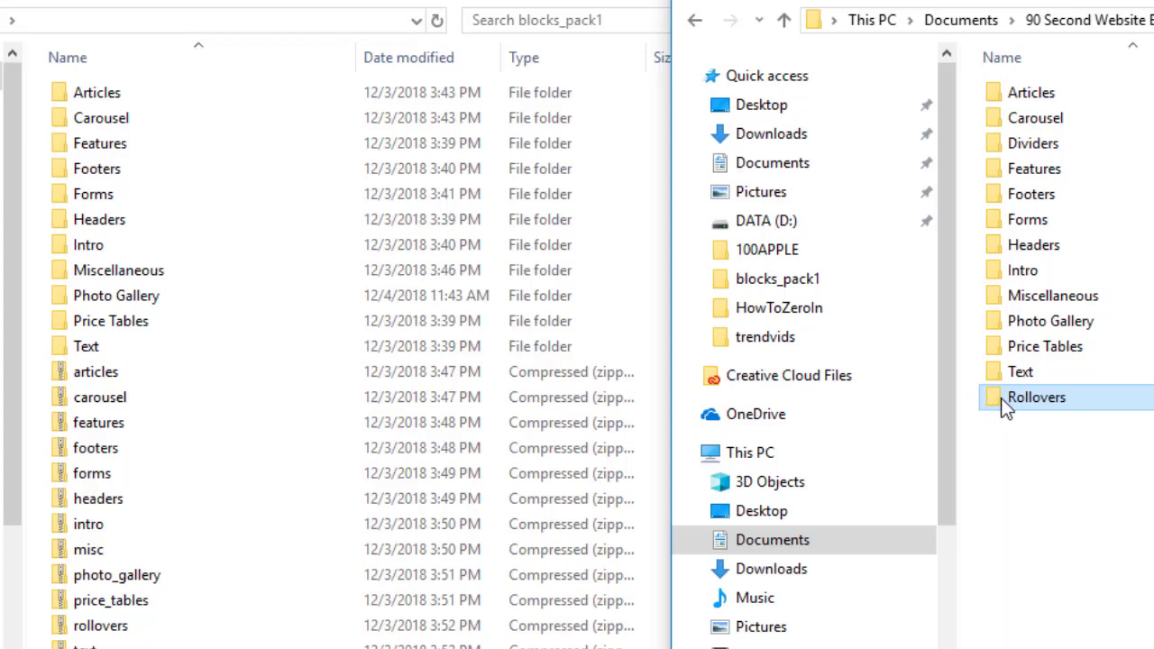
double_click(1003, 398)
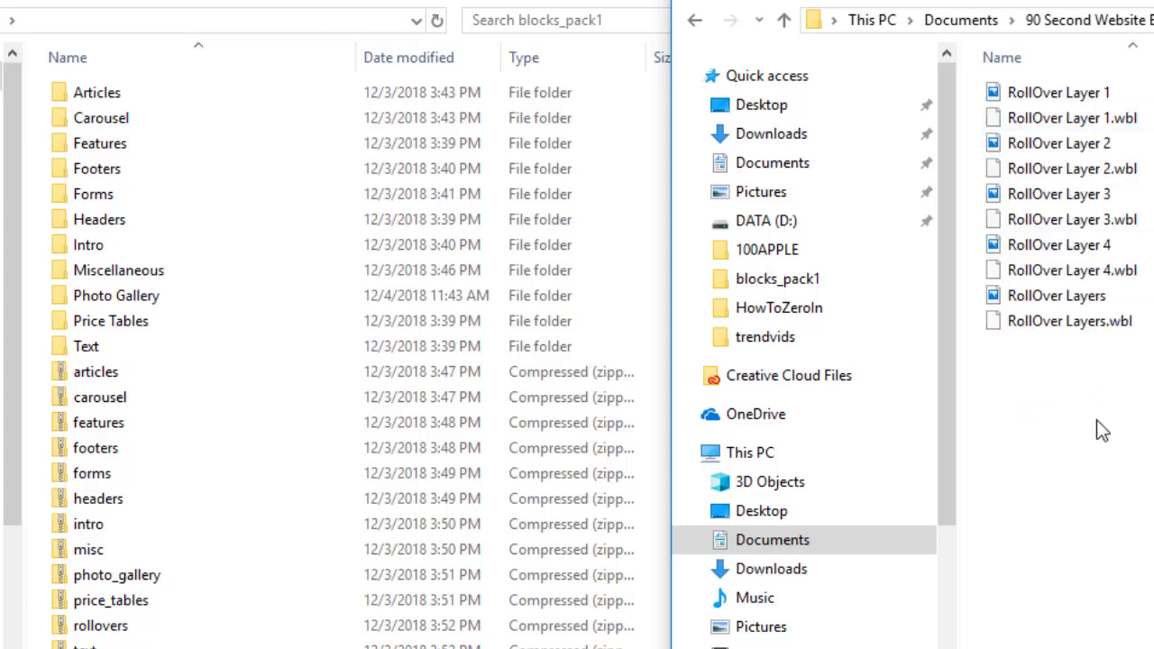
key("alt+Tab")
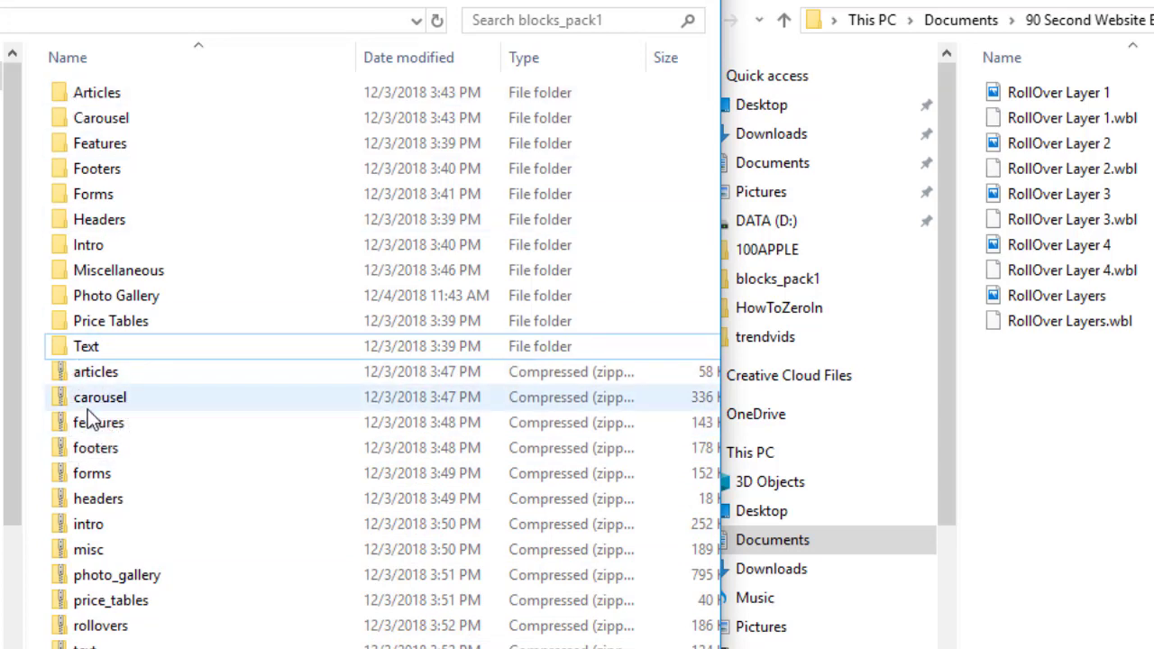
Step: Open the downloaded Articles folder in the blocks_pack1 window
double_click(59, 94)
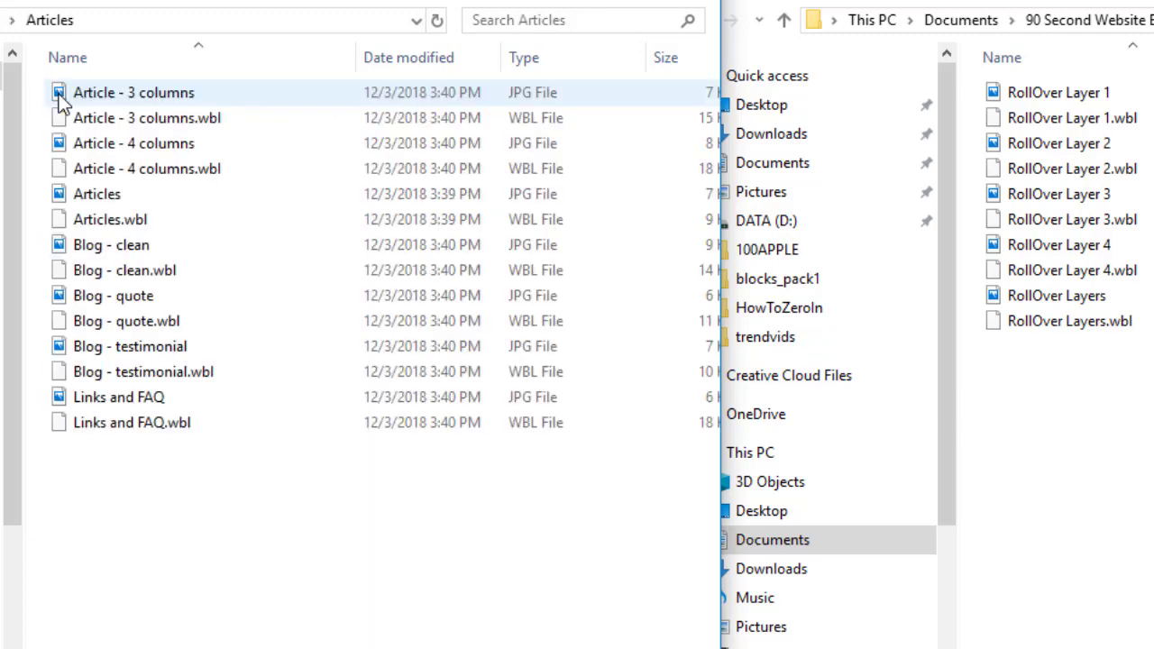